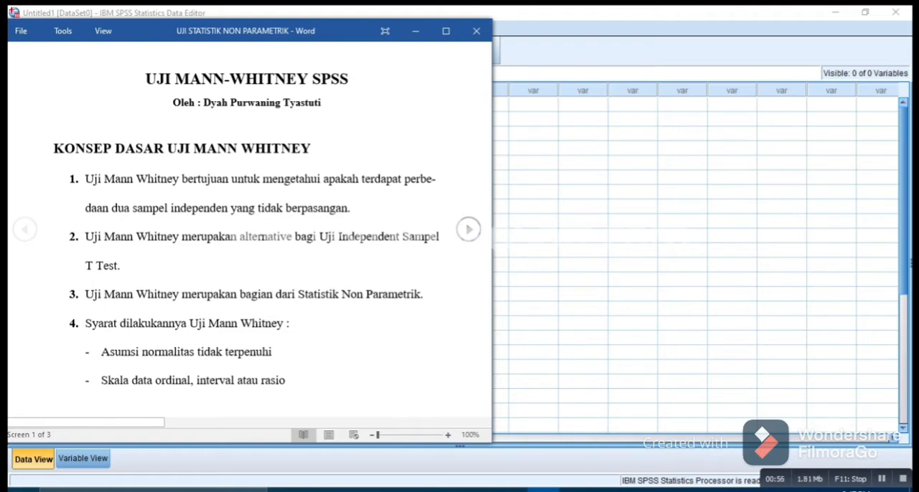
- Review the Mann-Whitney example and hypotheses in Word, check the blood sugar data in Excel, and return to SPSS
key("Right")
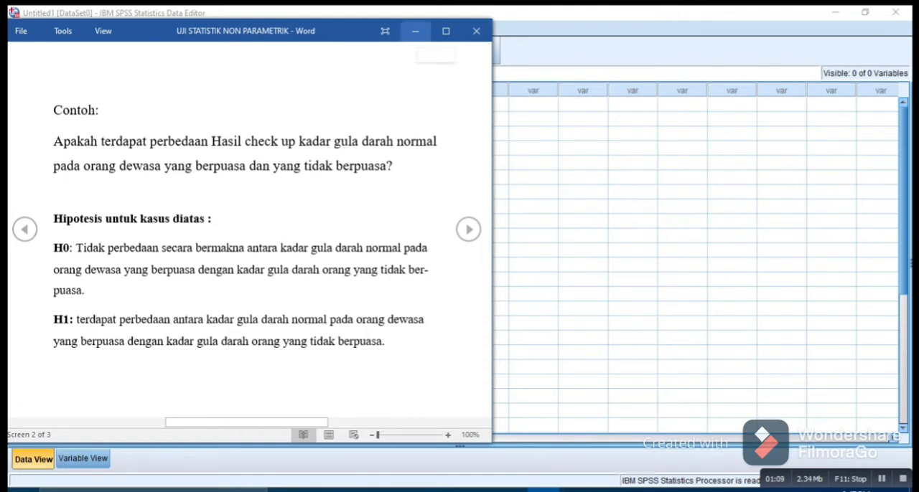
left_click(415, 31)
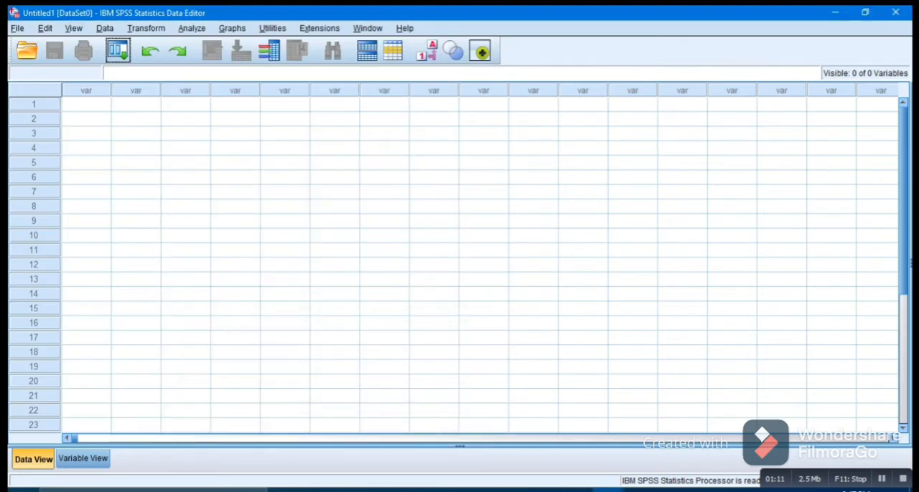
left_click(575, 490)
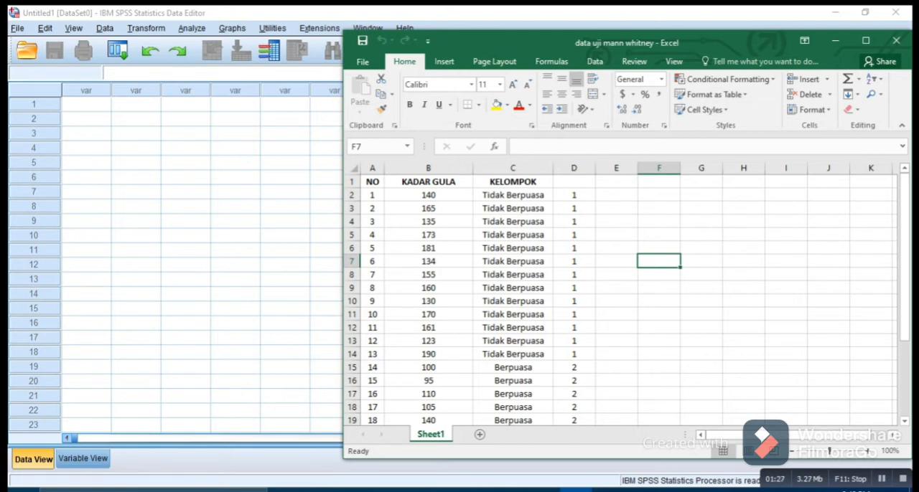
left_click(185, 178)
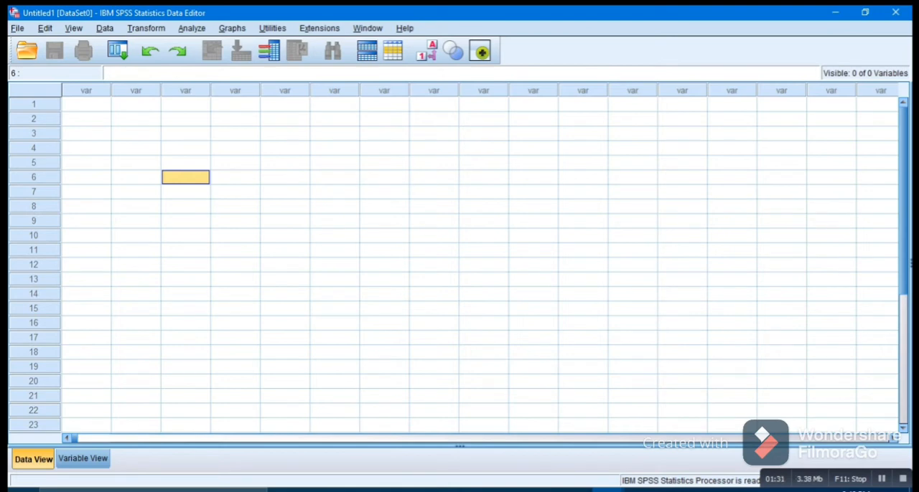
- Define the first variable in Variable View with the name Kadar_Gula
left_click(83, 459)
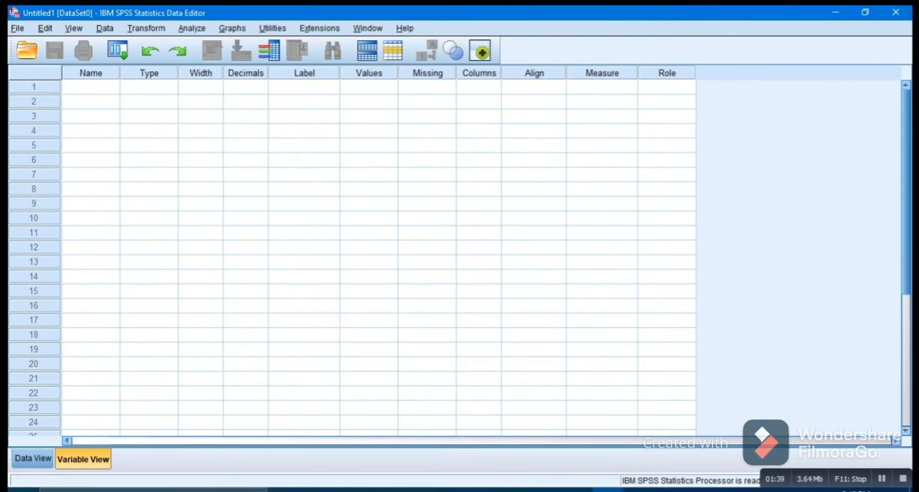
left_click(91, 87)
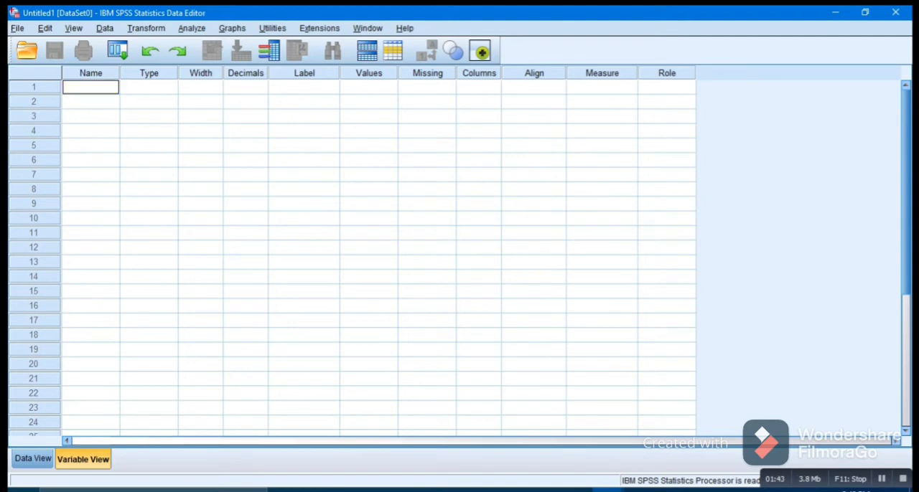
type("Kadar_gula")
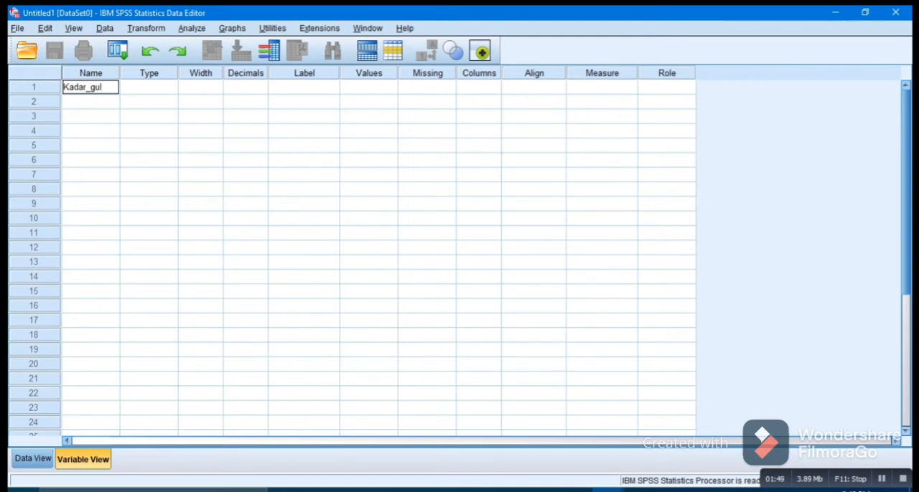
key("BackSpace")
key("BackSpace")
key("BackSpace")
key("BackSpace")
type("Gula")
- Set the Kadar_Gula variable's decimals to 0 and its label to "Kadar Gula Darah"
left_click(242, 87)
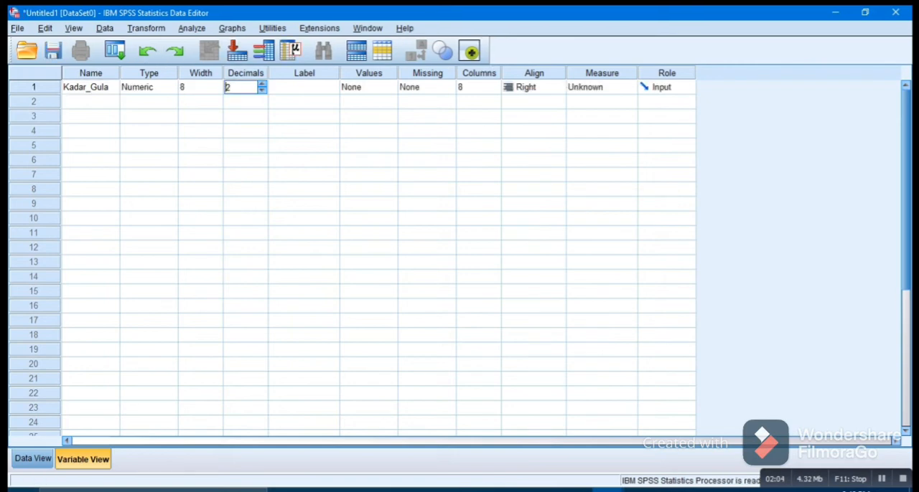
left_click(262, 91)
left_click(262, 90)
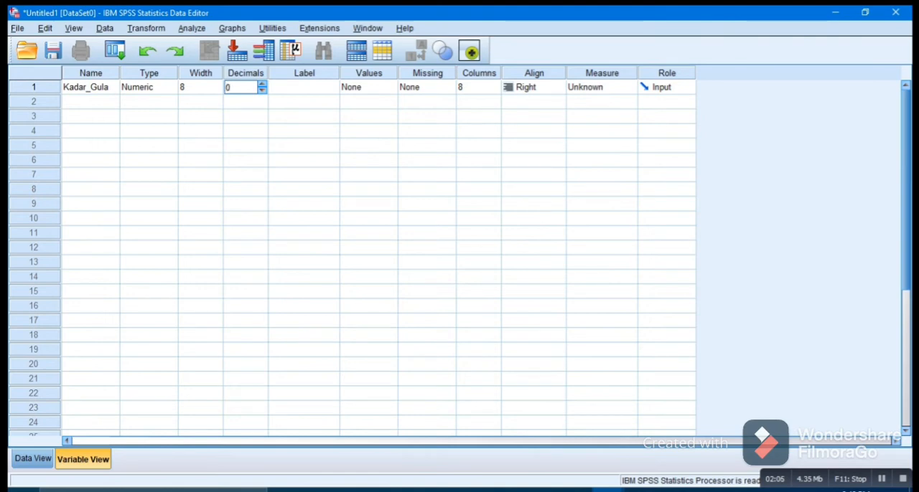
left_click(304, 88)
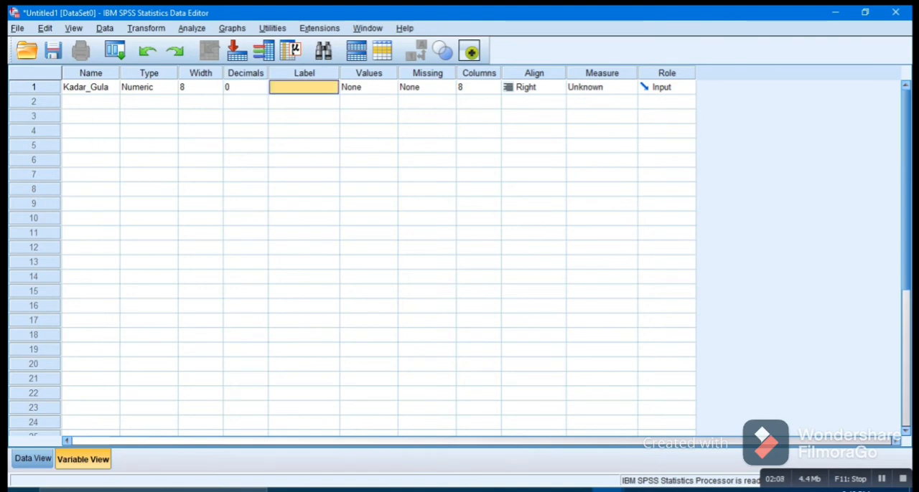
type("K")
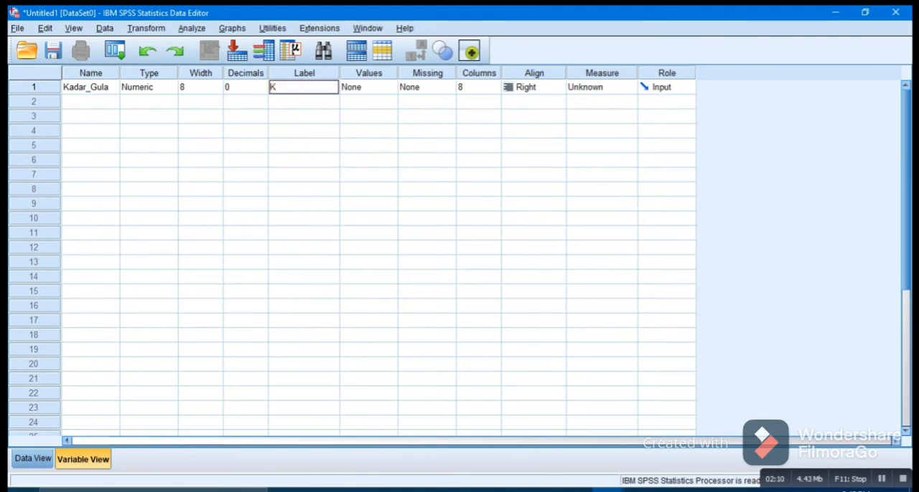
type("adar Gula Darah")
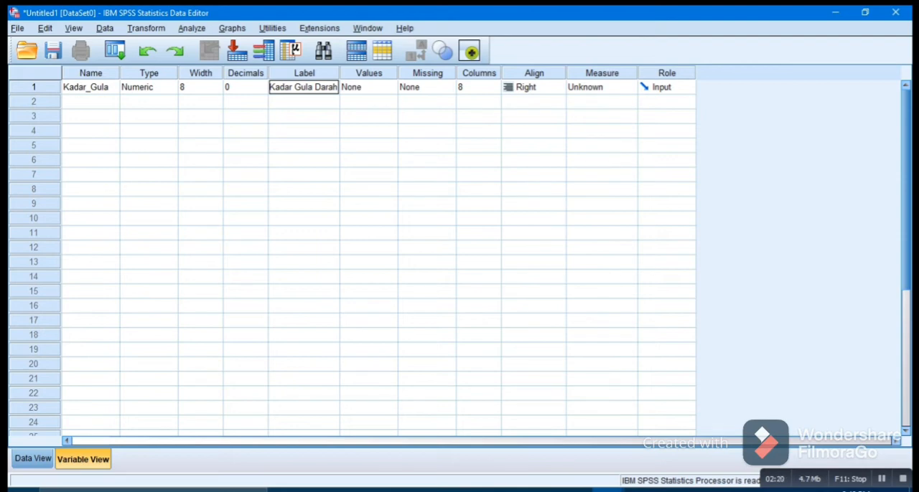
- Define a second variable named Kelompok with 0 decimals
left_click(90, 102)
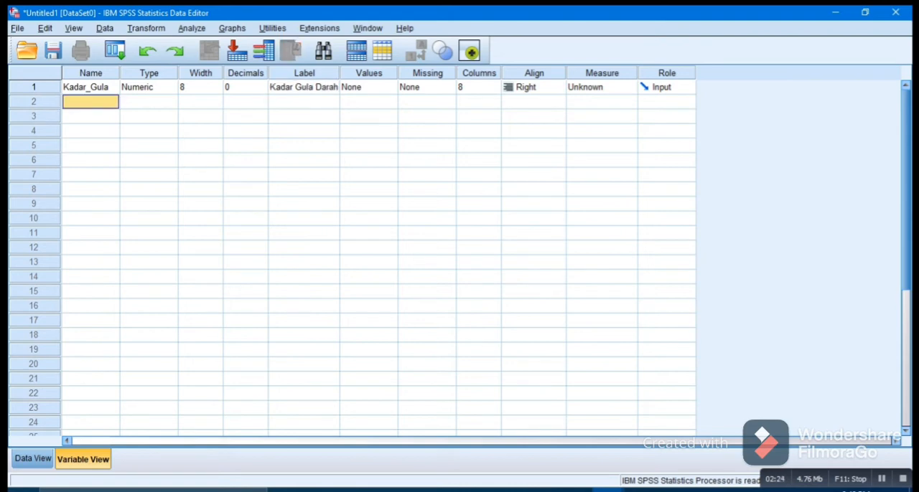
type("Kel")
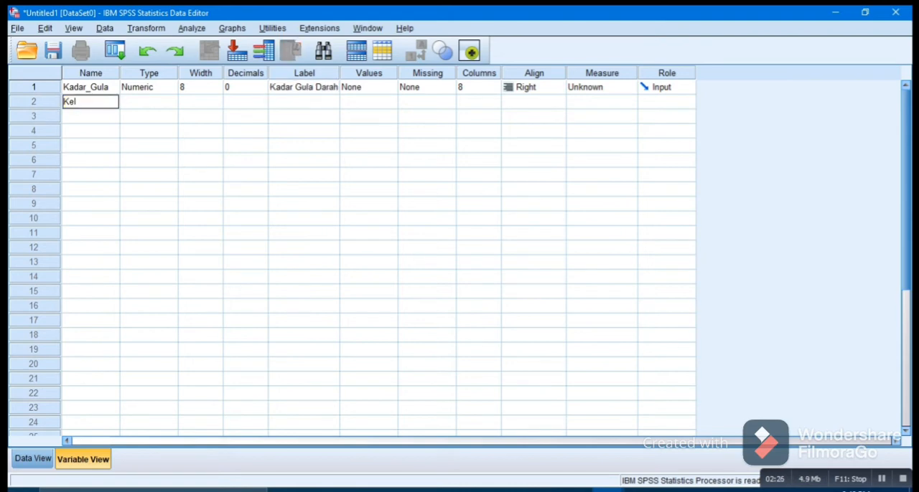
type("ompok")
left_click(242, 102)
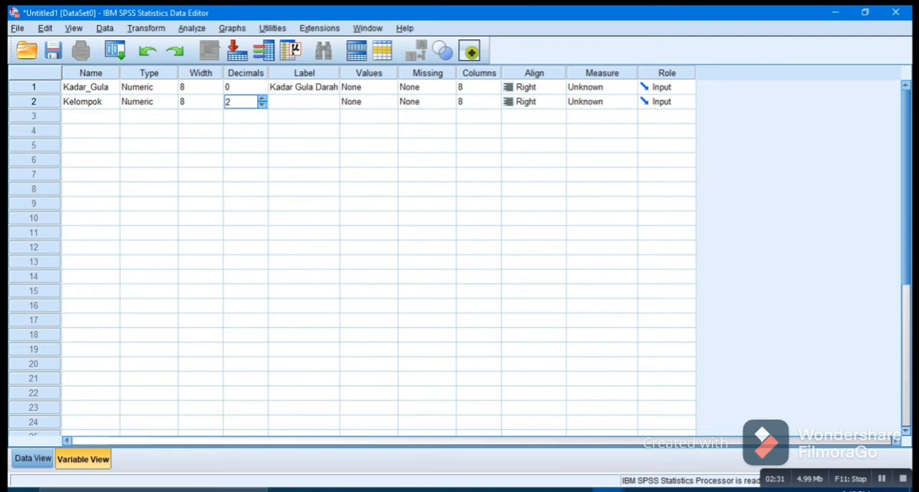
type("0")
- Add a value label to Kelompok that assigns "Tidak Berpuasa" to value 1
left_click(369, 102)
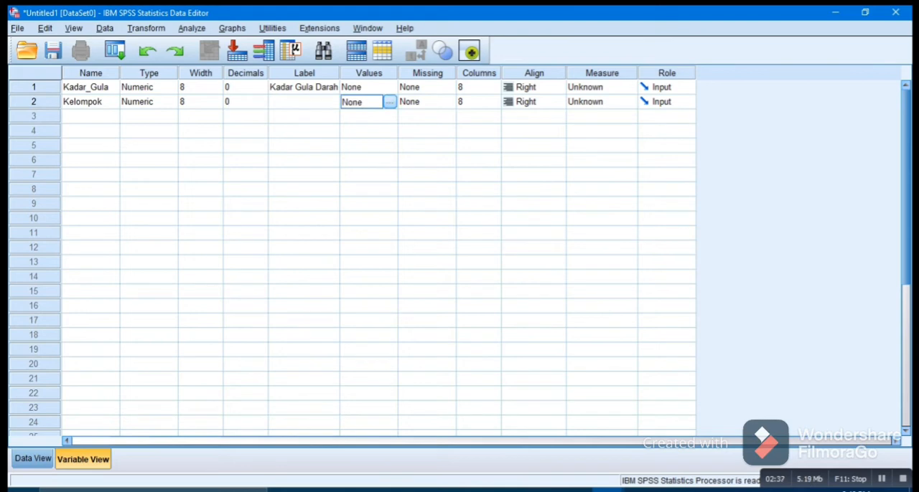
left_click(389, 102)
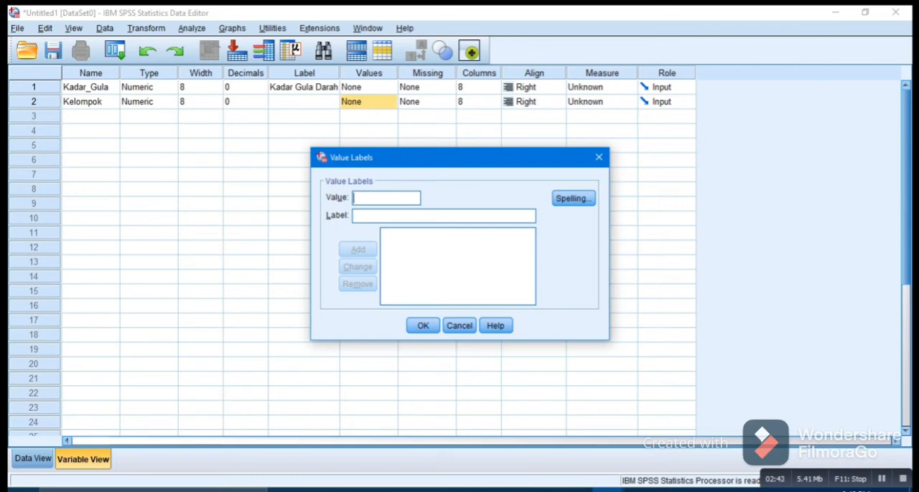
type("1")
type("Tid")
type("ak")
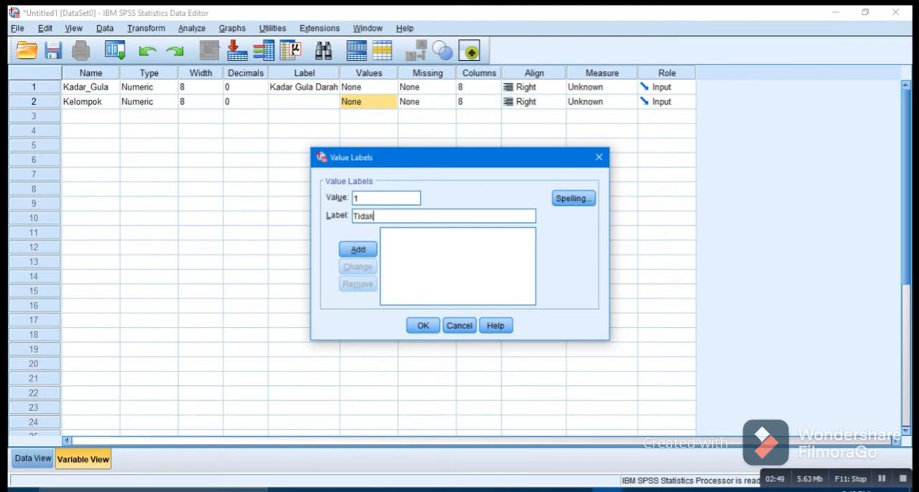
type(" berpuasa")
left_click(379, 216)
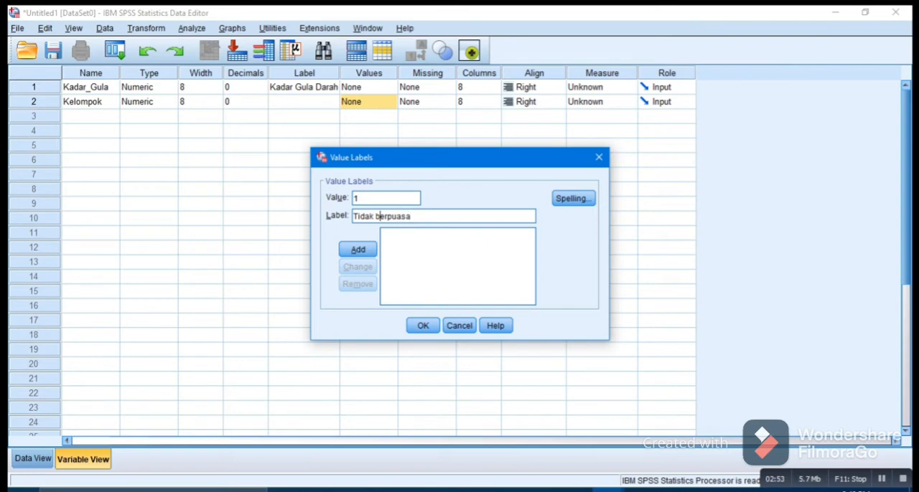
key("BackSpace")
type("B")
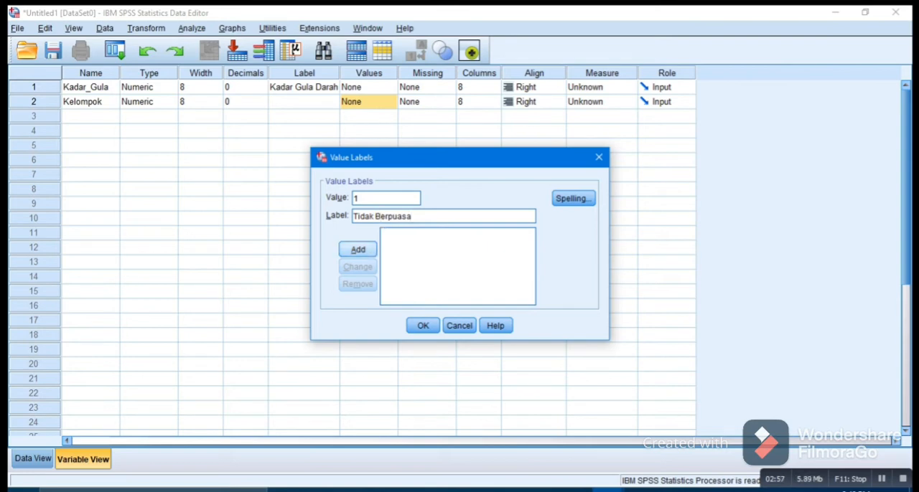
left_click(358, 250)
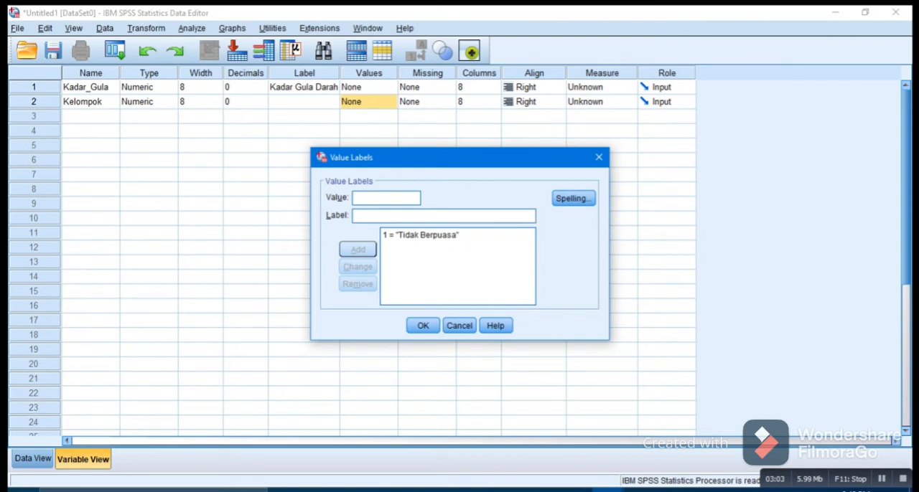
- Add the value label 2 = "Berpuasa" to Kelompok and apply the value labels
type("2")
left_click(355, 216)
type("Berpuasa")
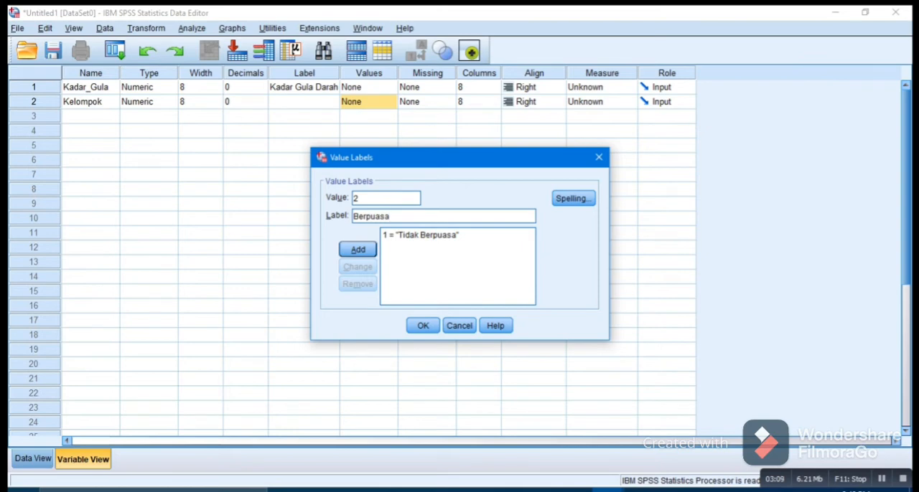
key("Return")
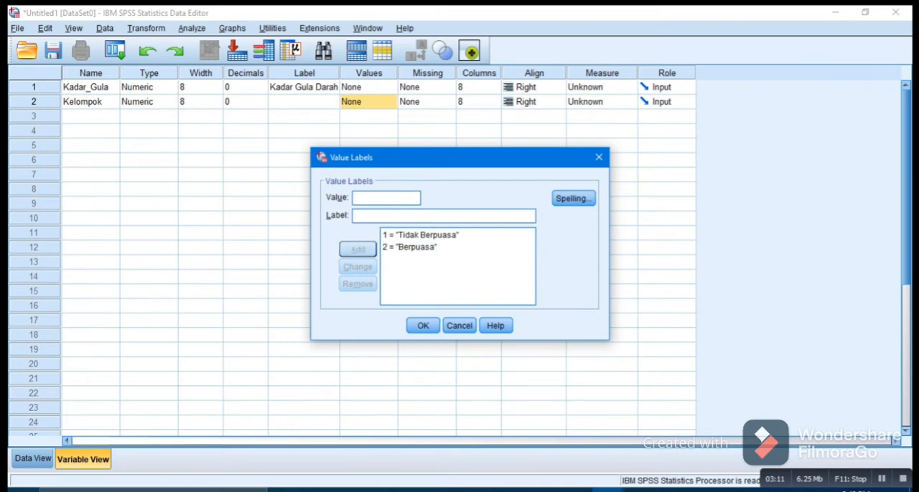
left_click(423, 326)
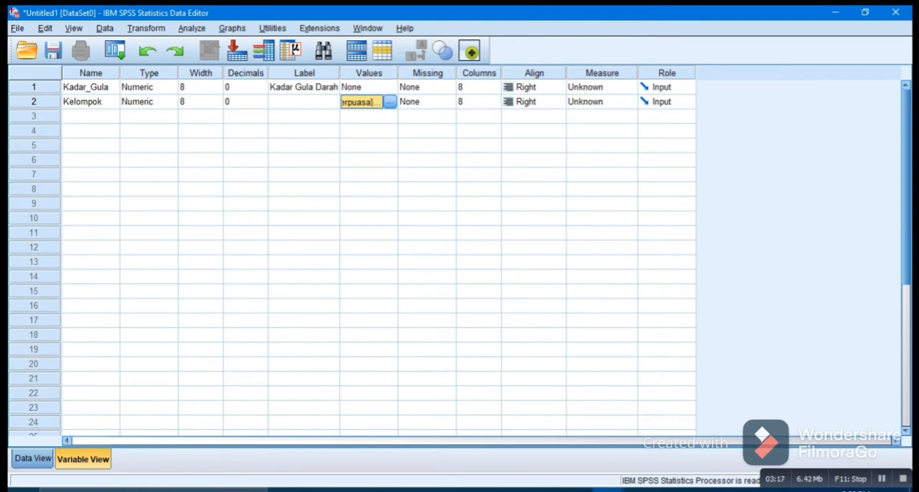
- Return to the SPSS data grid, switch to Excel and copy the KADAR GULA values in B2:B26
left_click(33, 460)
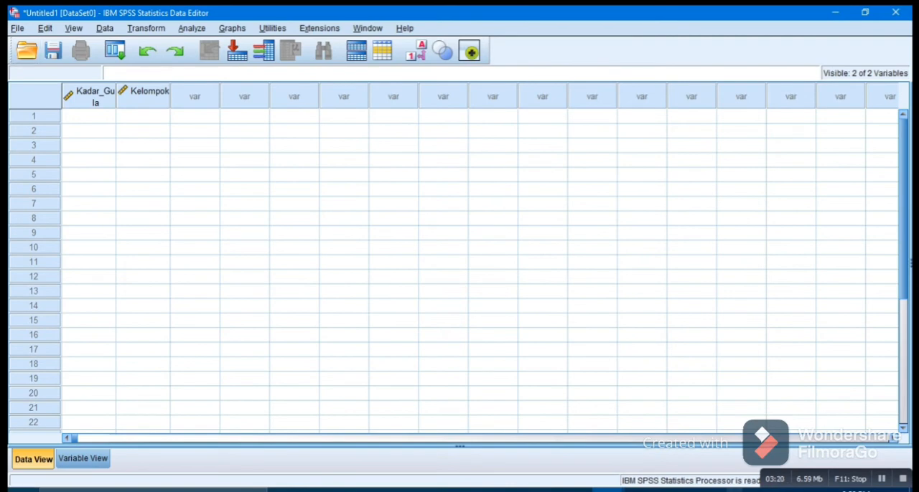
left_click(575, 489)
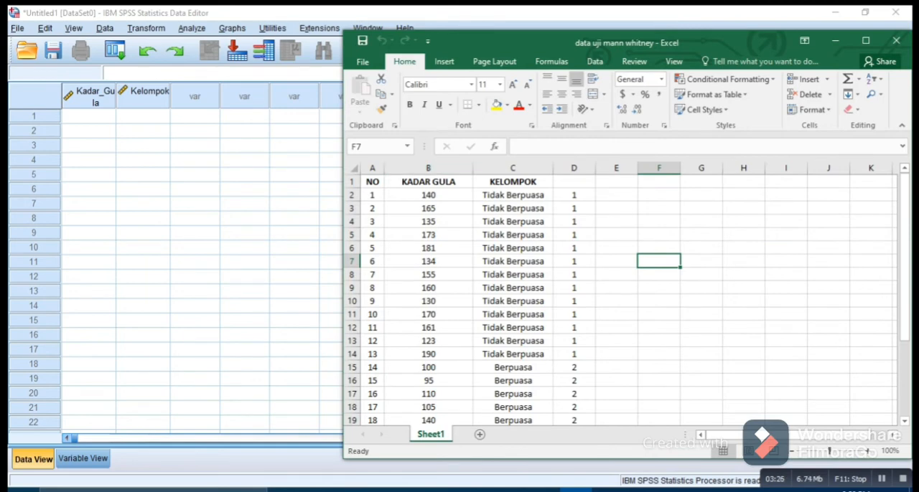
left_click_drag(429, 194, 430, 393)
right_click(434, 203)
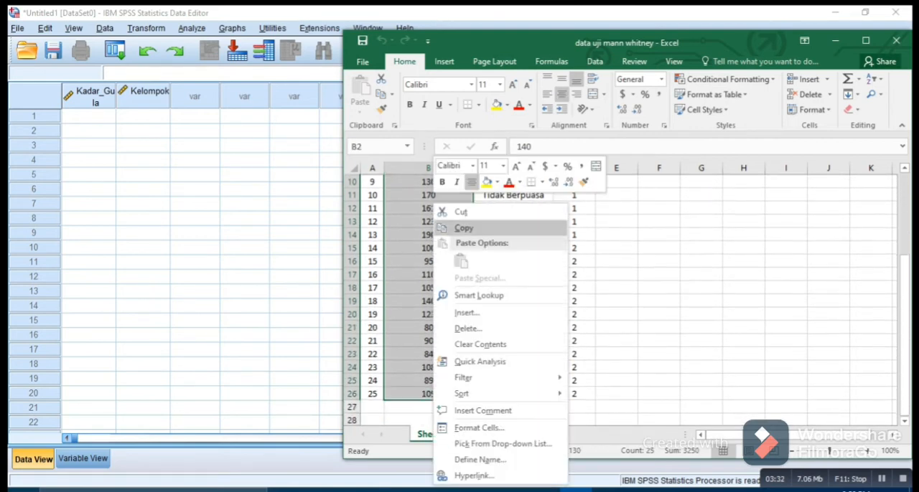
left_click(463, 227)
scroll(464, 288, "up", 3)
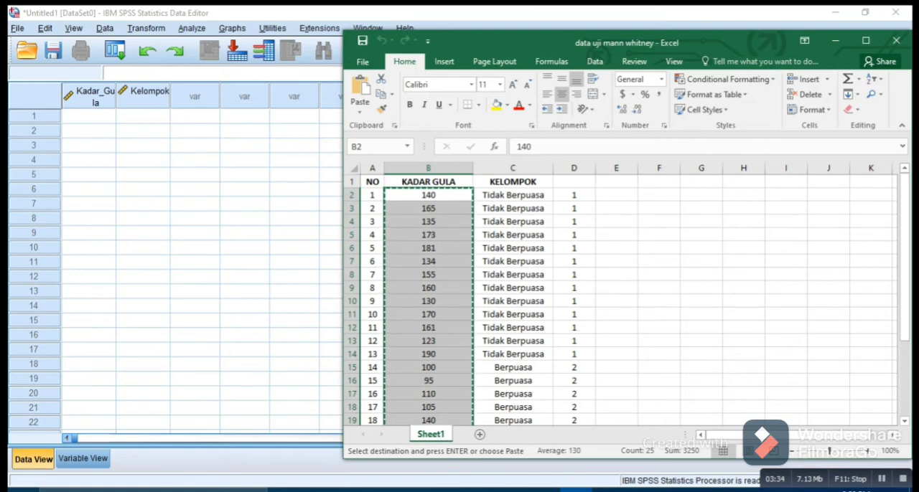
- Paste the copied blood sugar values into the Kadar_Gula column in SPSS, starting at row 1
left_click(86, 117)
right_click(80, 116)
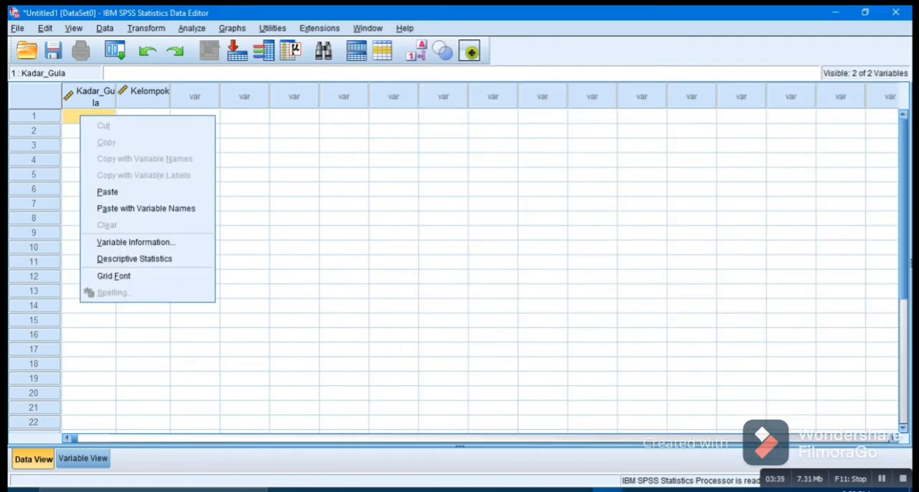
left_click(108, 192)
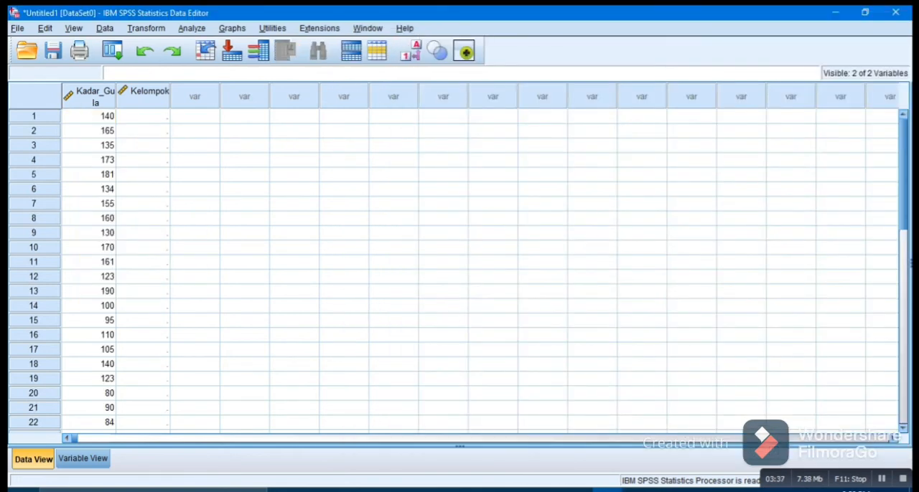
- Switch back to Excel and copy the numeric group codes in D2:D26
key("alt+Tab")
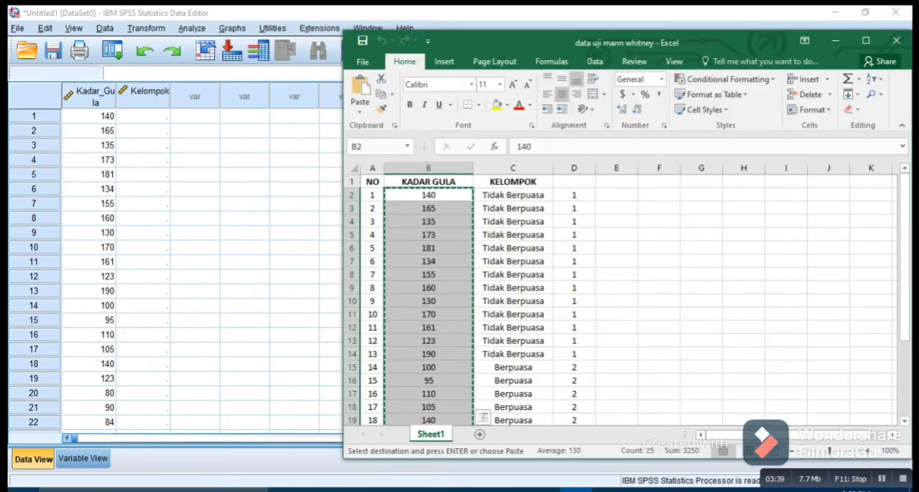
left_click(574, 261)
left_click(658, 208)
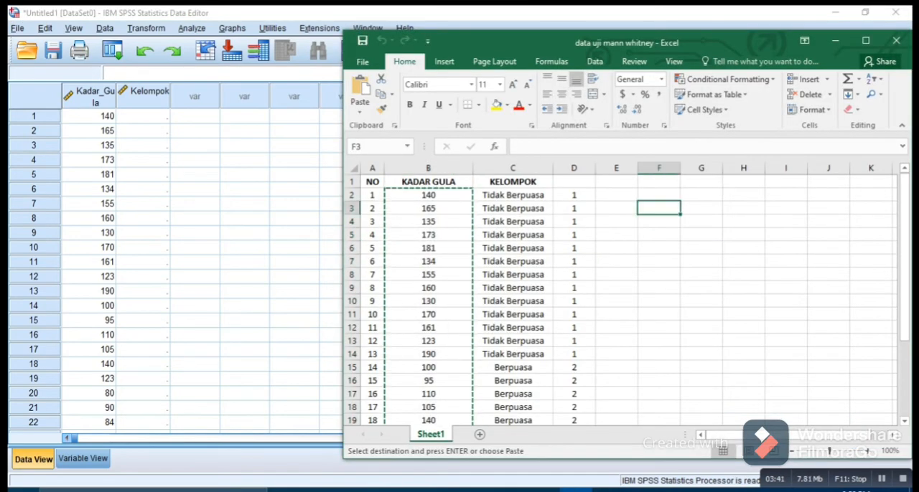
left_click(575, 195)
left_click_drag(574, 195, 574, 395)
right_click(564, 201)
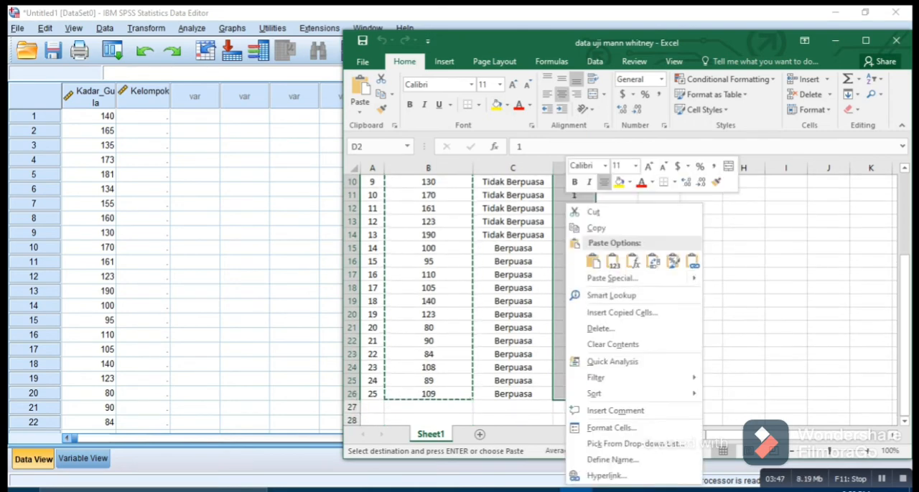
left_click(595, 228)
scroll(596, 228, "up", 3)
- Switch to SPSS and paste the copied group codes into the Kelompok column, starting at row 1
left_click(147, 117)
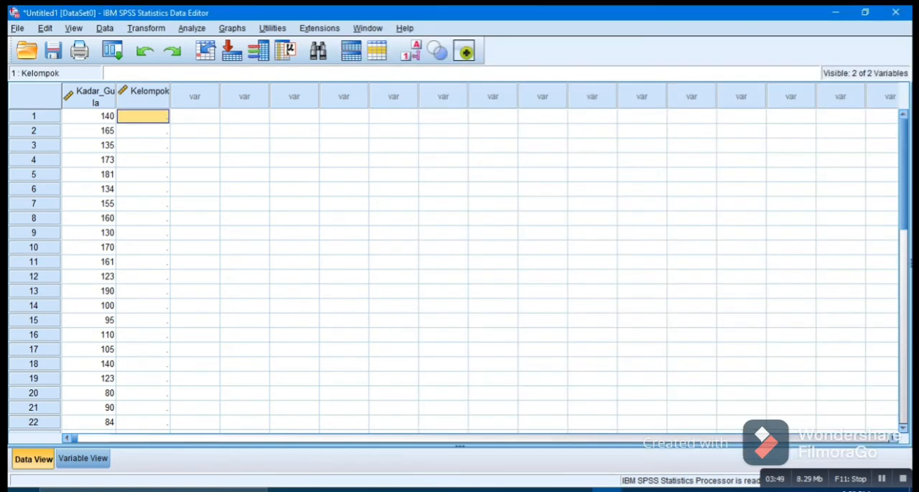
right_click(152, 117)
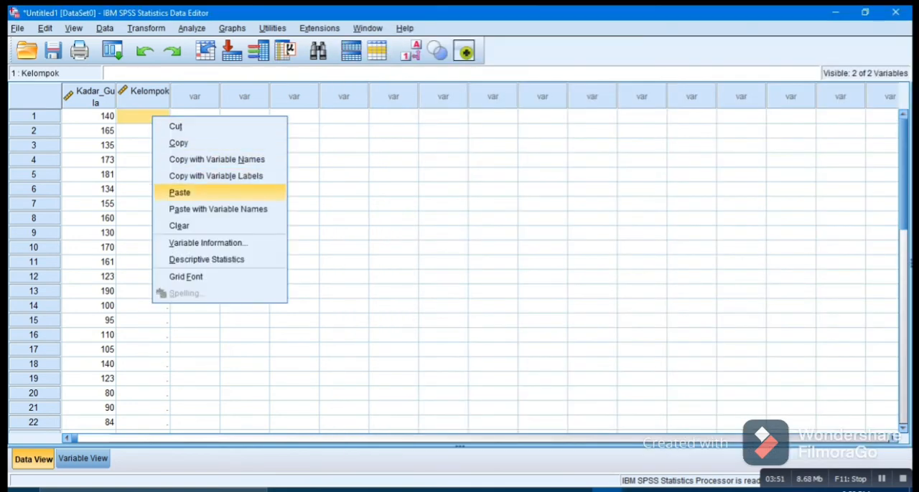
left_click(179, 192)
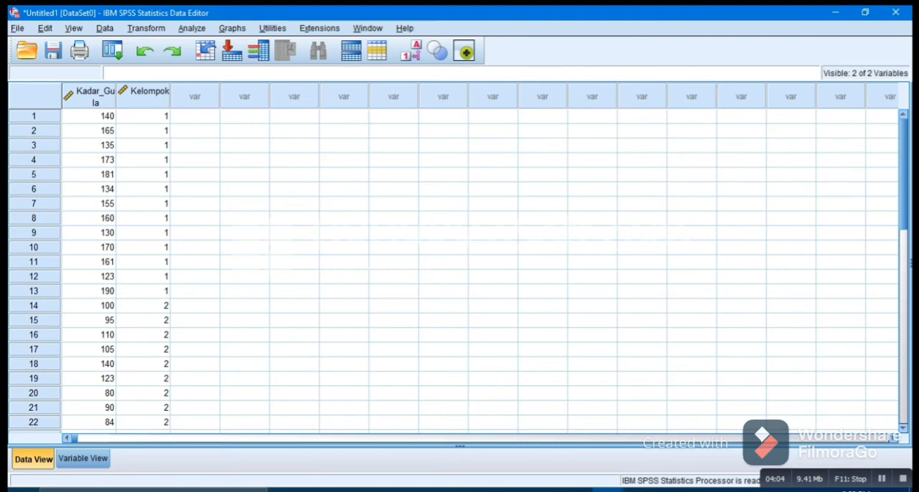
- Start the legacy nonparametric test for 2 Independent Samples and add Kadar Gula Darah as the test variable
left_click(191, 28)
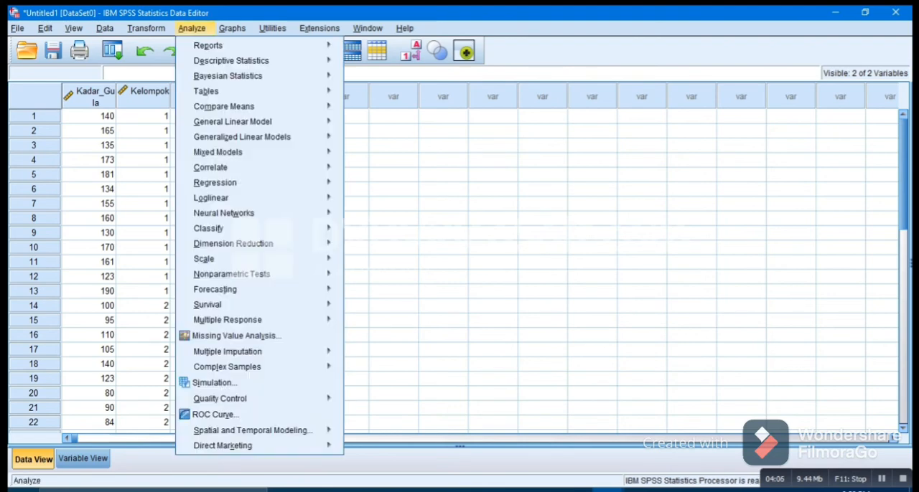
mouse_move(210, 167)
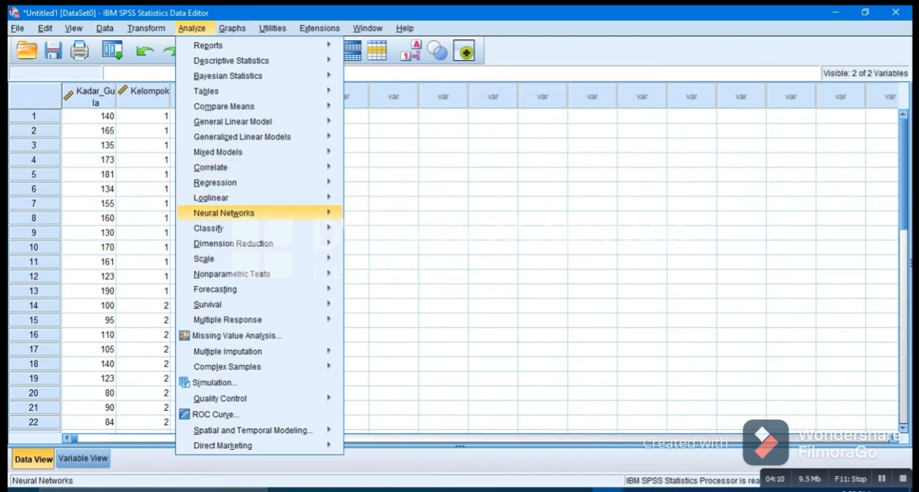
mouse_move(287, 274)
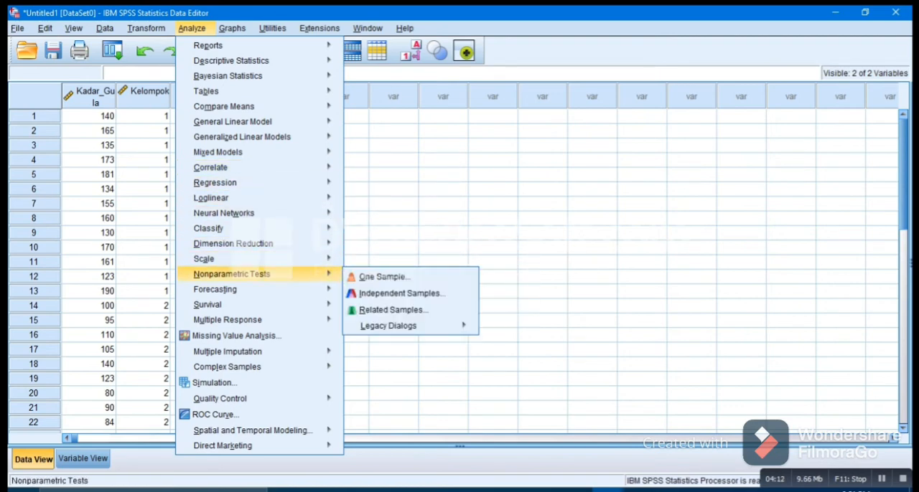
mouse_move(388, 326)
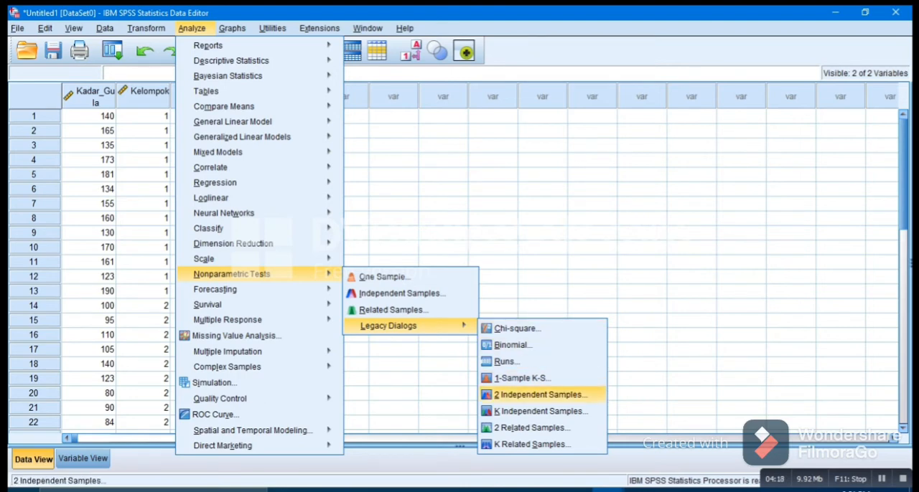
left_click(540, 394)
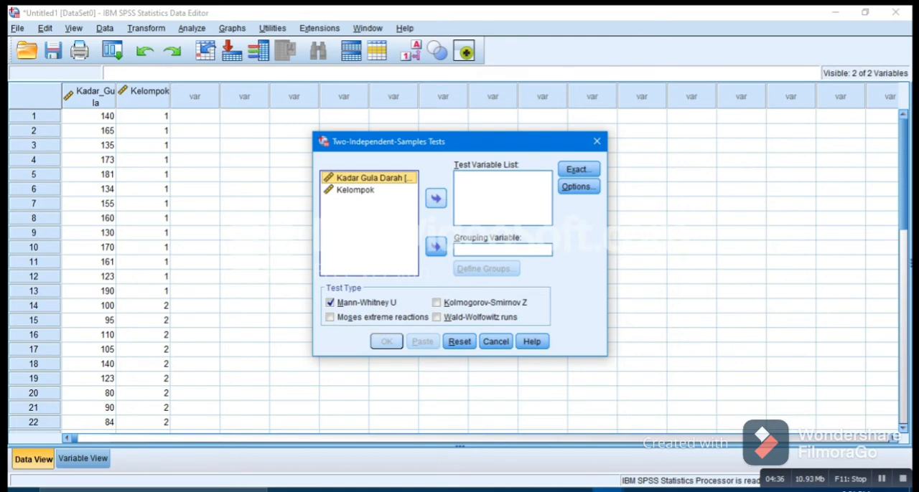
left_click(436, 199)
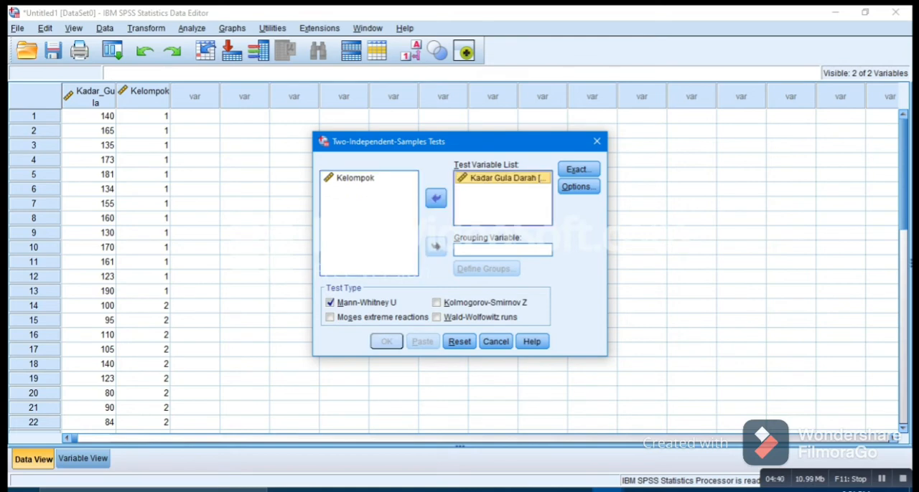
- Set Kelompok as the grouping variable with groups 1 and 2, and run the Mann-Whitney U test
left_click(356, 178)
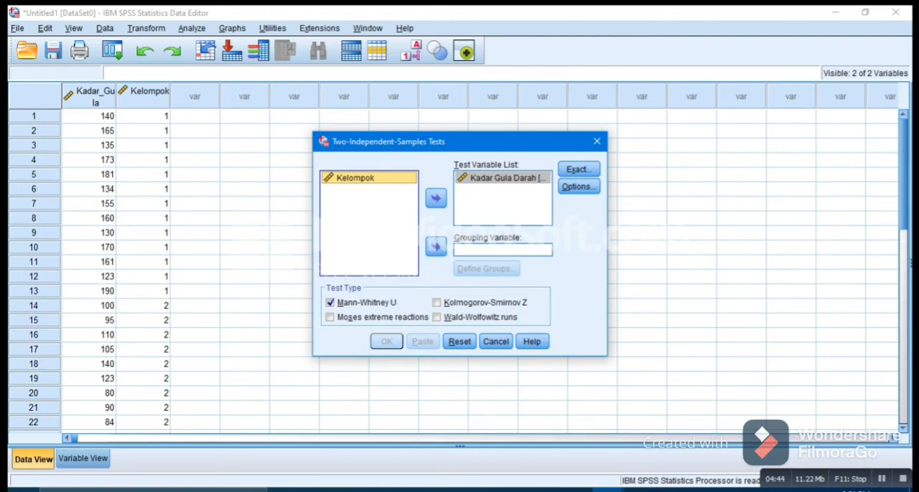
left_click(436, 247)
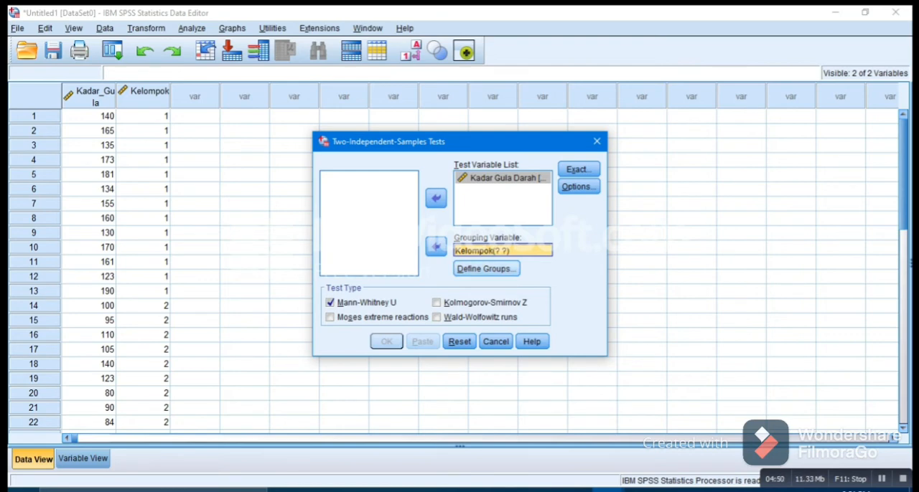
left_click(486, 269)
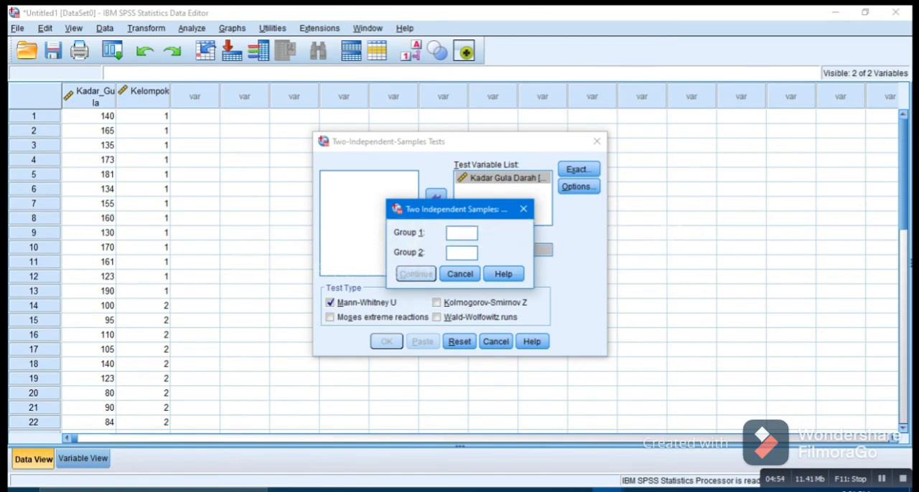
type("1")
key("Tab")
type("2")
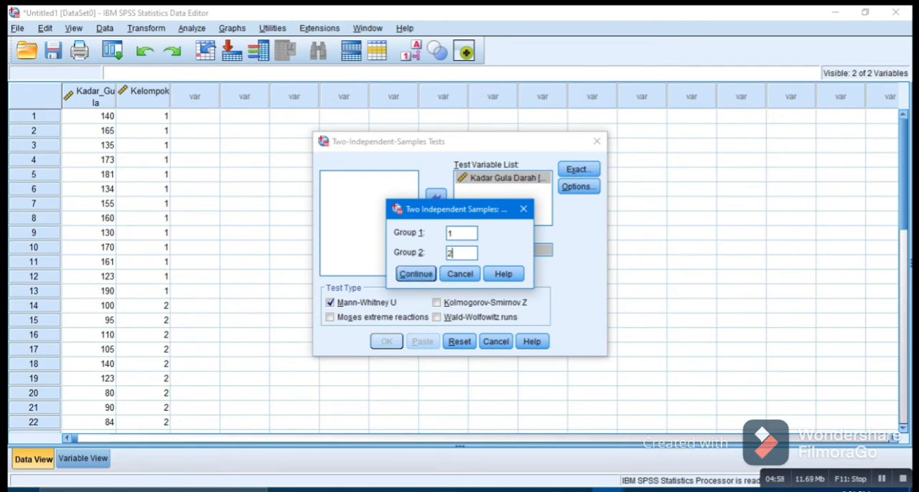
left_click(415, 273)
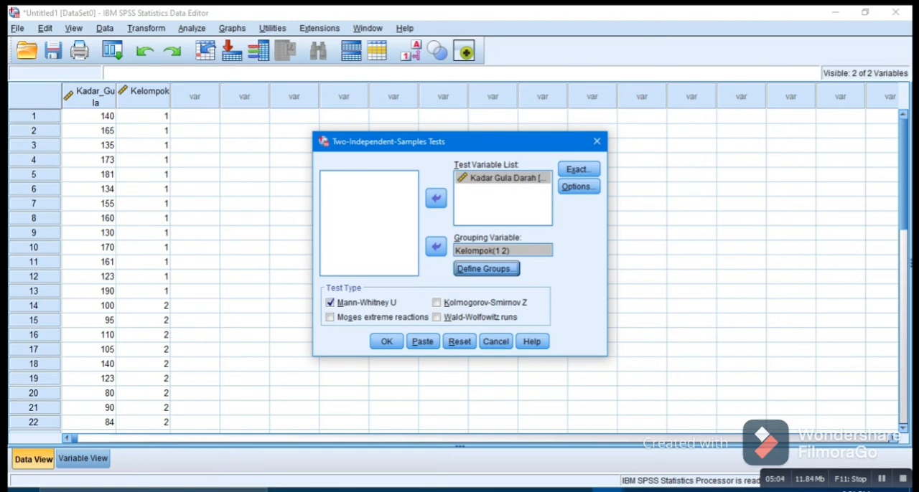
left_click(387, 341)
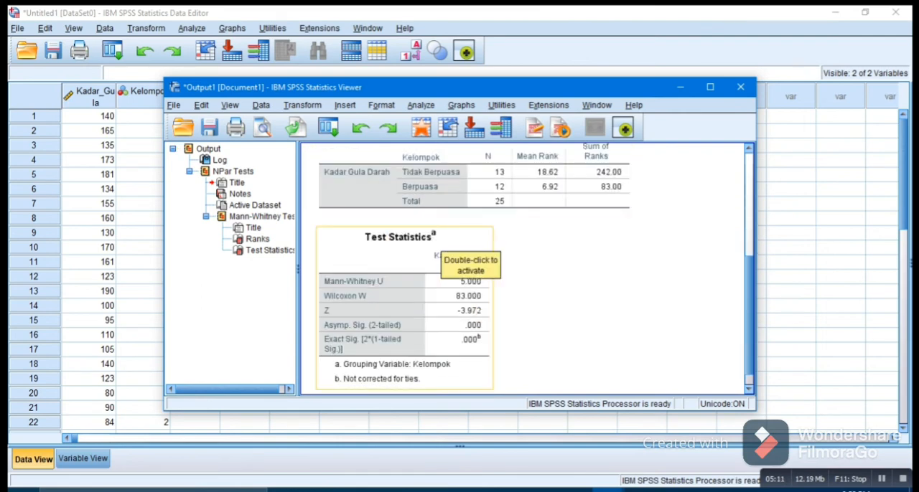
- Examine the Test Statistics table in the output, and switch to the Word document to read the hypotheses and the decision rules on screen 3
scroll(459, 258, "down", 1)
left_click_drag(359, 86, 465, 77)
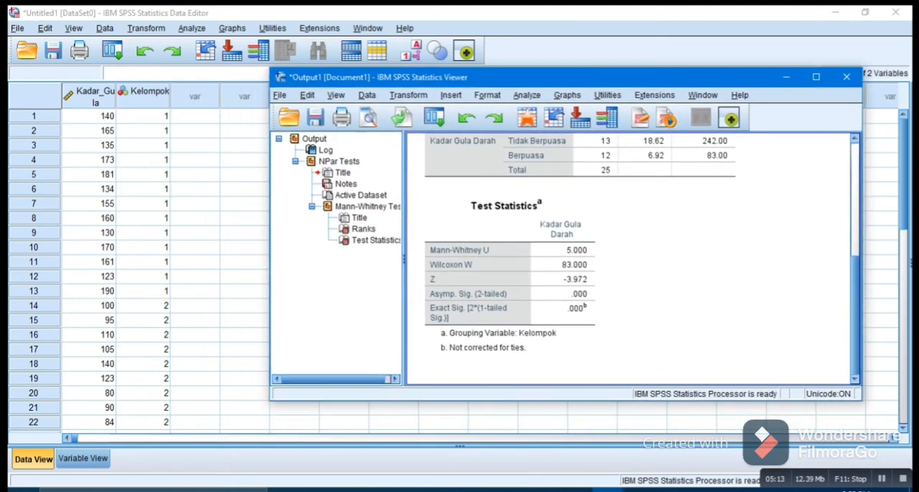
left_click(544, 490)
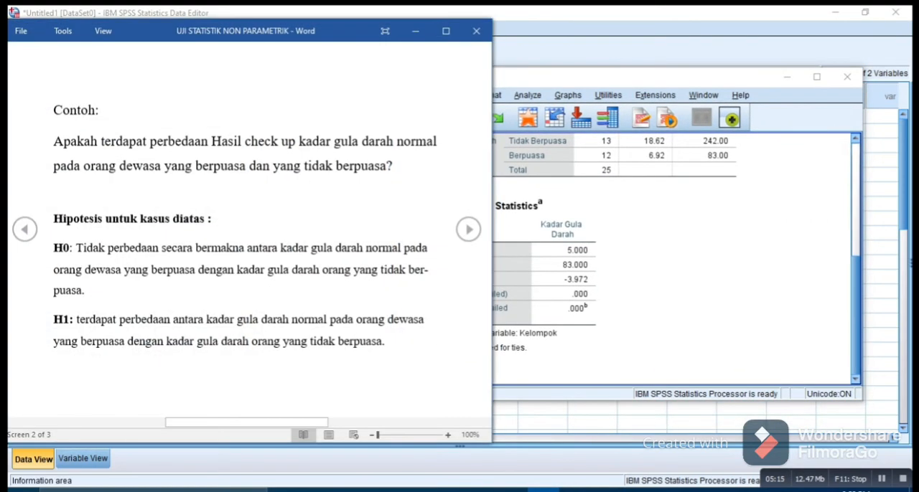
left_click(468, 229)
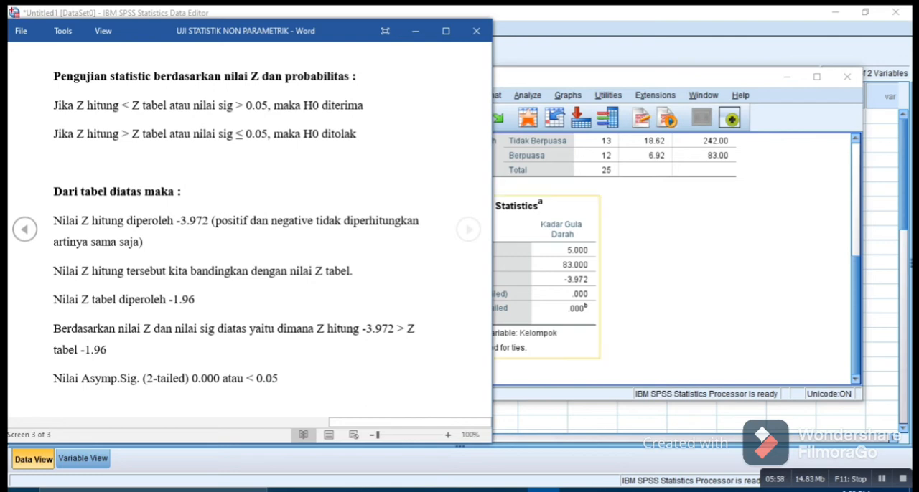
- Bring the SPSS output window forward, and move and narrow it to compare the Test Statistics table alongside the Word interpretation text
left_click(646, 280)
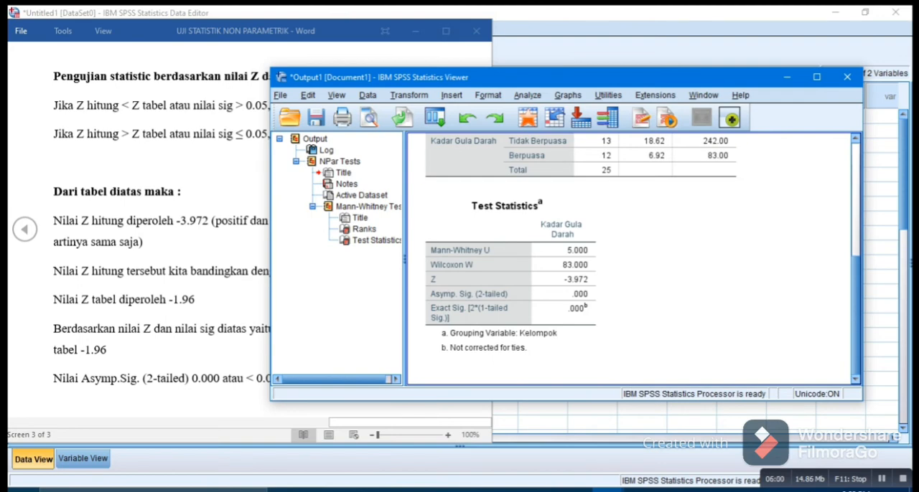
left_click_drag(560, 76, 602, 50)
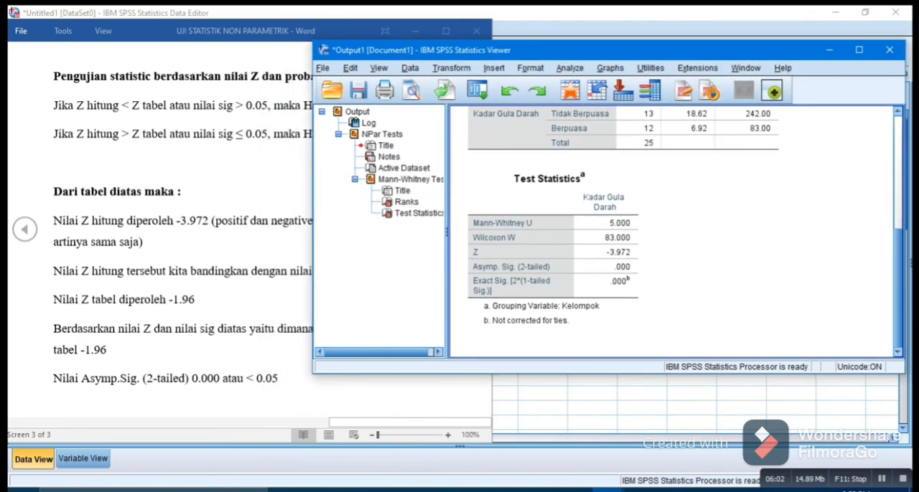
left_click_drag(313, 223, 384, 223)
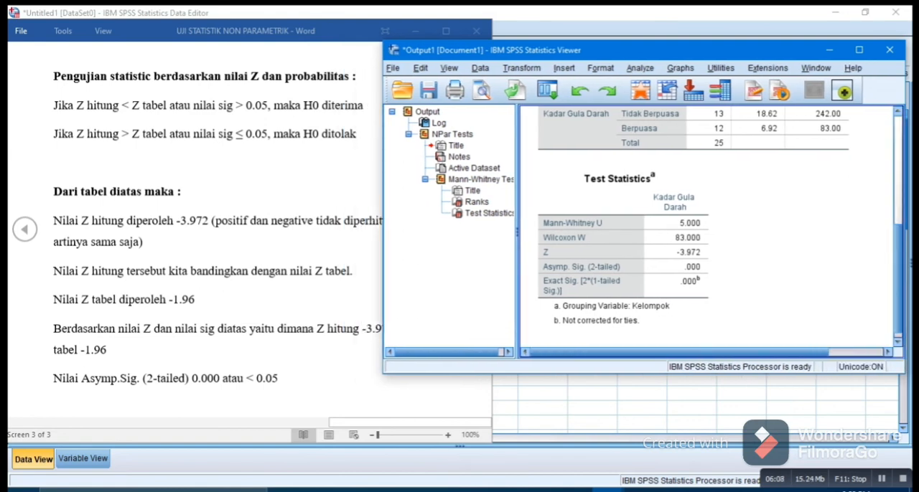
left_click_drag(383, 223, 436, 222)
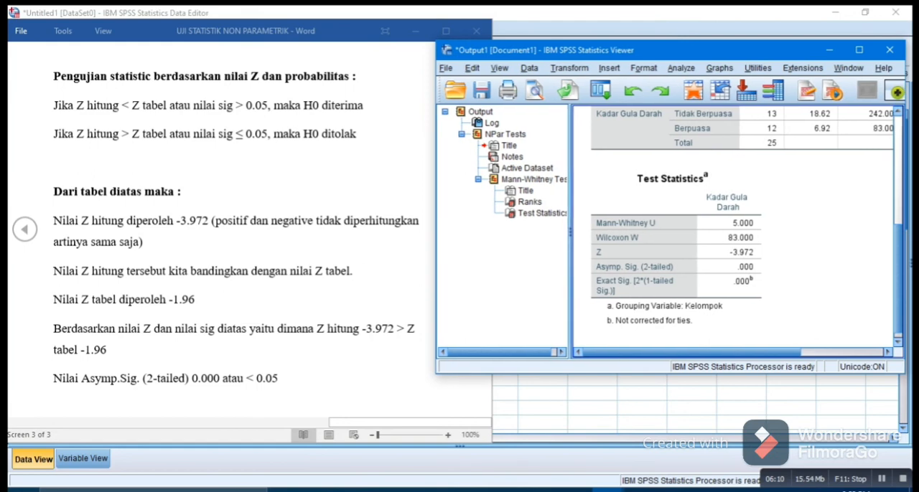